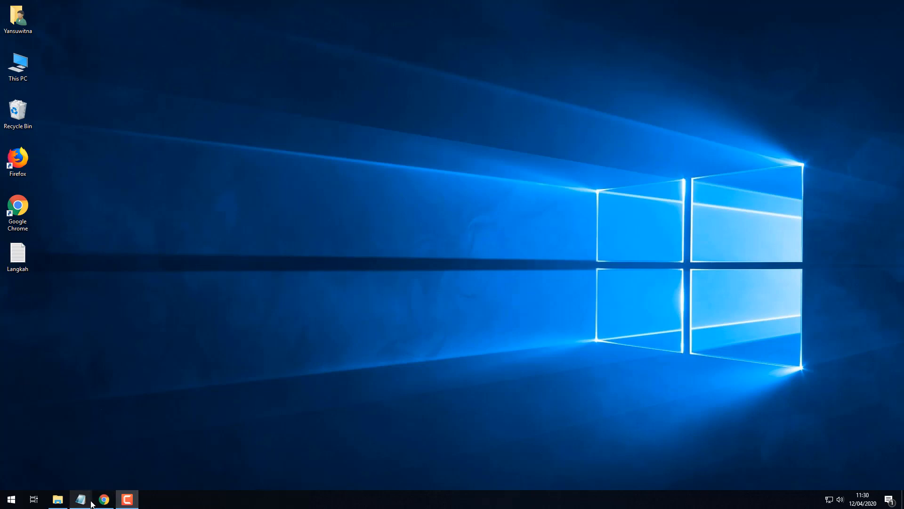
- Open the Langkah notes with the download link and add the lines 1T, C: and D: below it
mouse_move(80, 498)
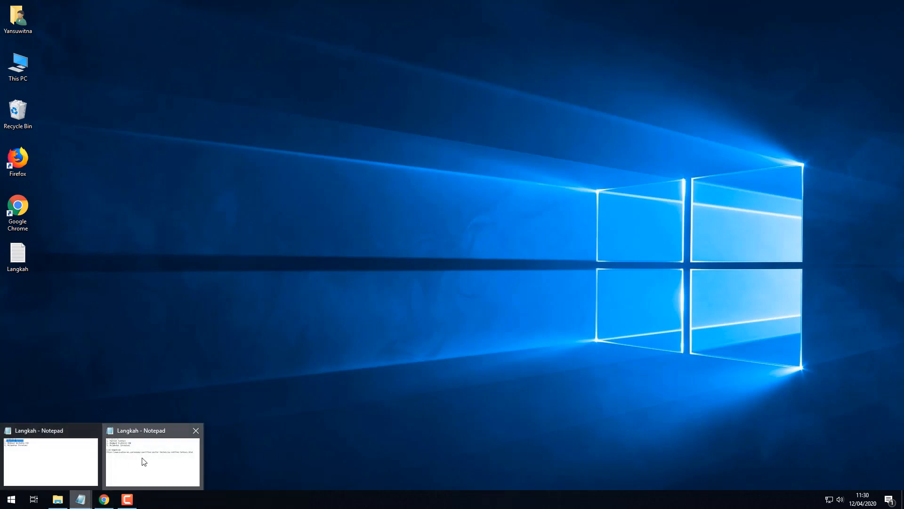
left_click(143, 461)
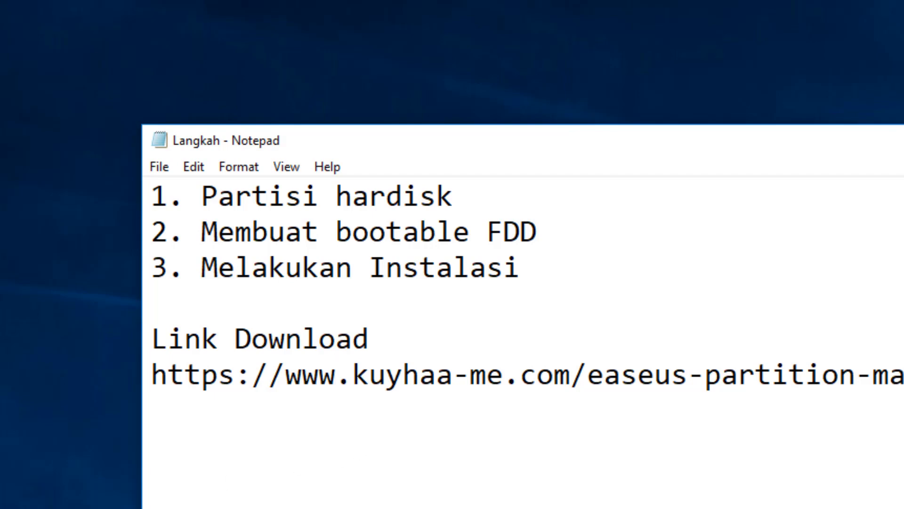
left_click(820, 245)
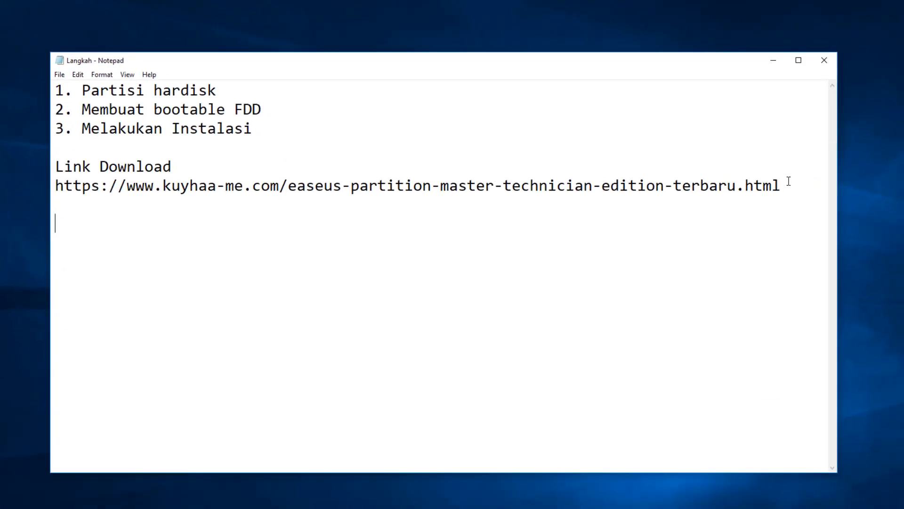
type("1T")
key("Return")
type("C")
key("Return")
type("D")
key("Up")
type(":")
key("Down")
type(":")
- Note the partition sizes as "=> 200 GB" for C: and "=> 800 GB" for D:
key("Up")
type("=> 200")
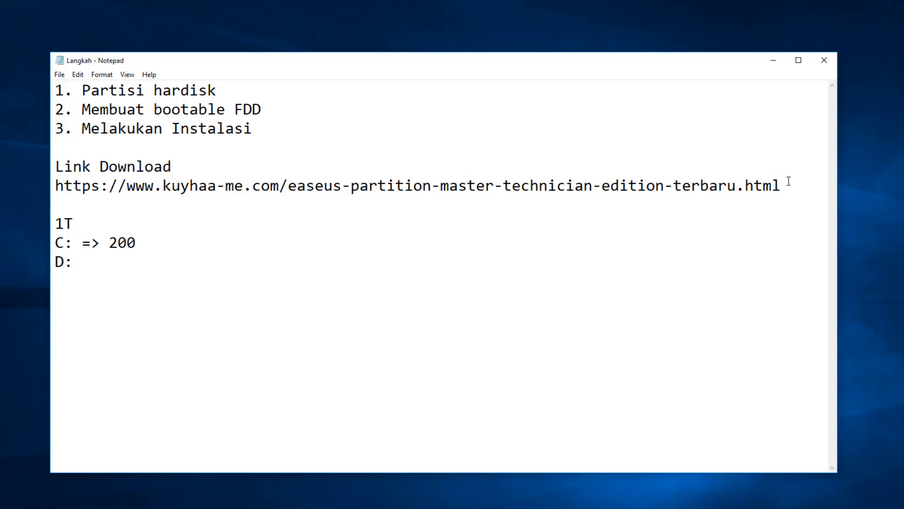
type(" GB")
key("Down")
type("=> 800 GB")
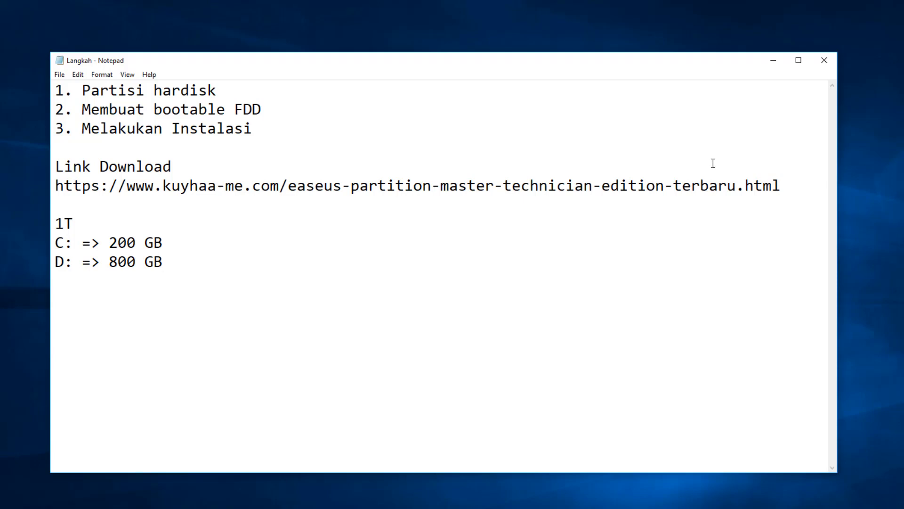
- Append "=> WIN 10" to the C: line and "=> Data" to the D: line
left_click(335, 236)
type("=> WIN 10")
key("Down")
type("=>")
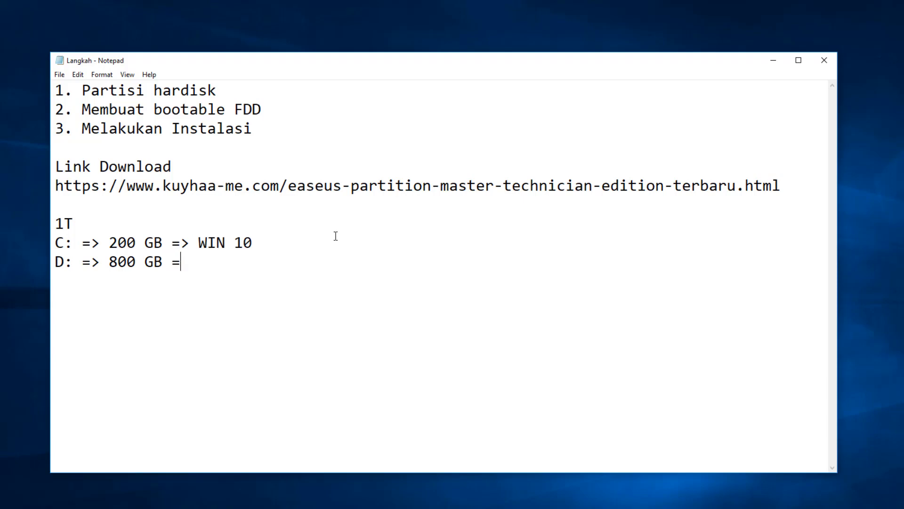
type(" Data")
left_click_drag(56, 262, 244, 271)
left_click(250, 268)
- Add a "Pecah" section below with the lines "D: 600 GB" and "Linux : 200 GB"
key("Return")
key("Return")
type("Pecah")
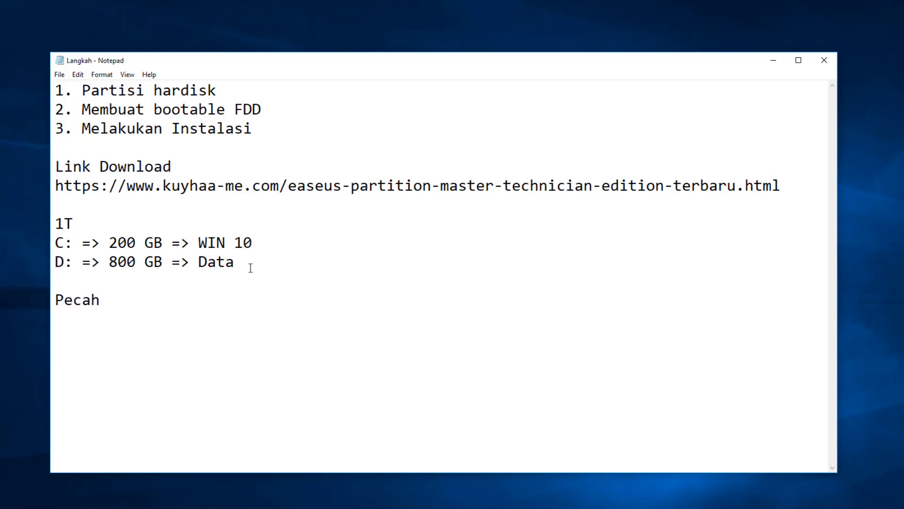
key("Return")
type("D:")
key("Return")
type("Linux :")
key("Up")
type("600 GB")
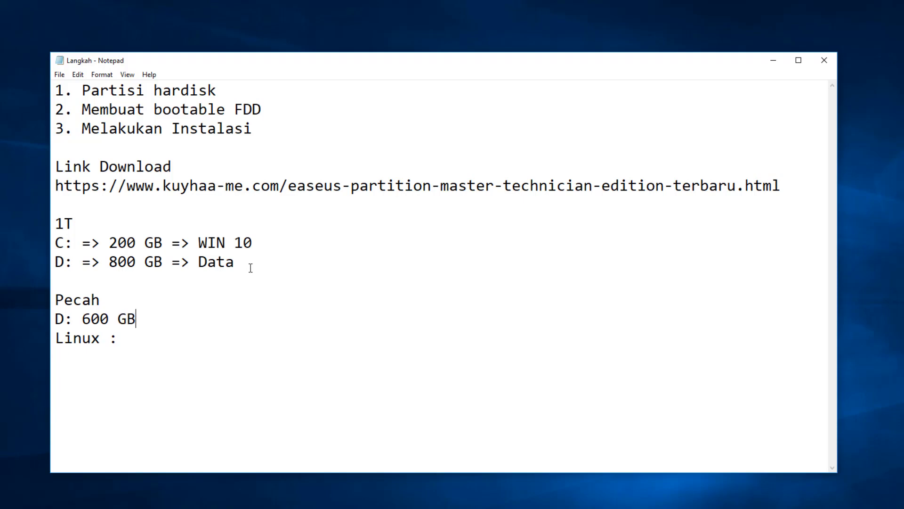
key("Down")
type("200 GB")
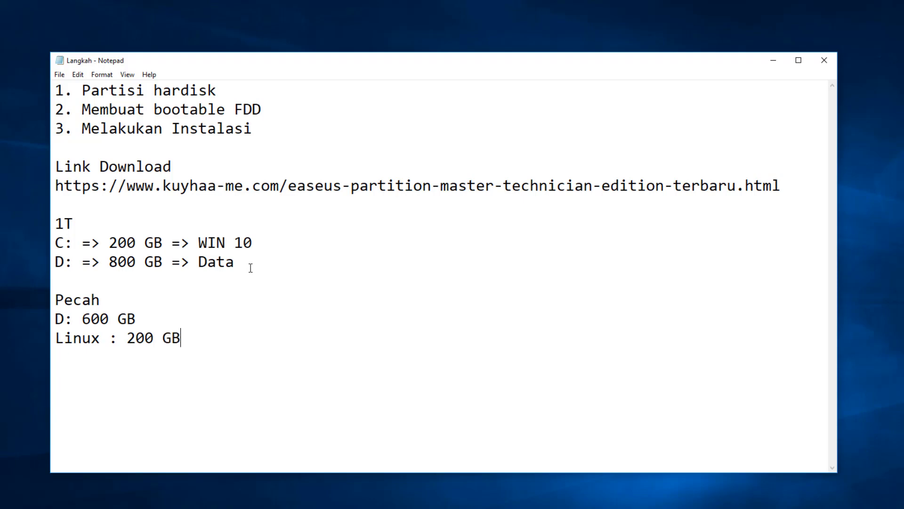
- Add indented SWAP and EXT4 lines under the Linux entry
key("Return")
key("Tab")
type("SWAP")
key("Return")
key("Tab")
type("EXT")
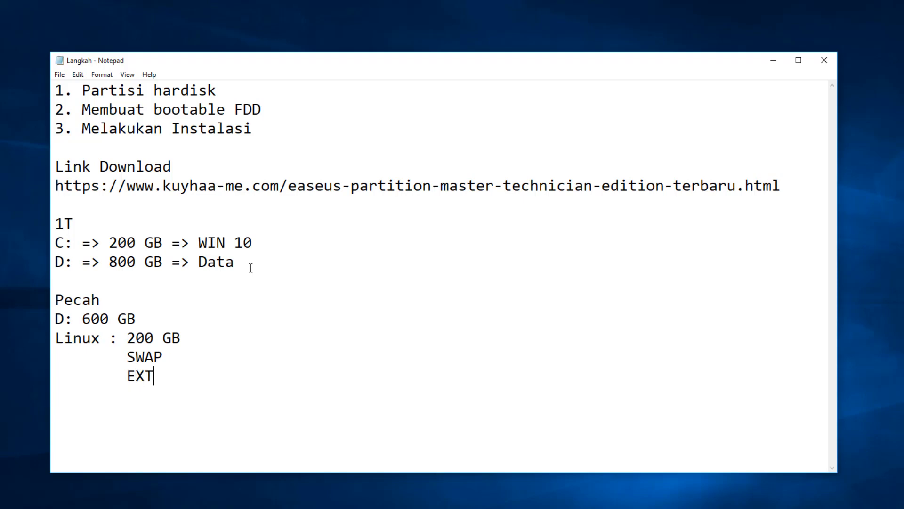
type("4")
- Complete the SWAP line with "=> 2x RAM => 4GB => 10GB" and the EXT4 line with "=> 190 GB"
key("Up")
type("=> 2x RAM ")
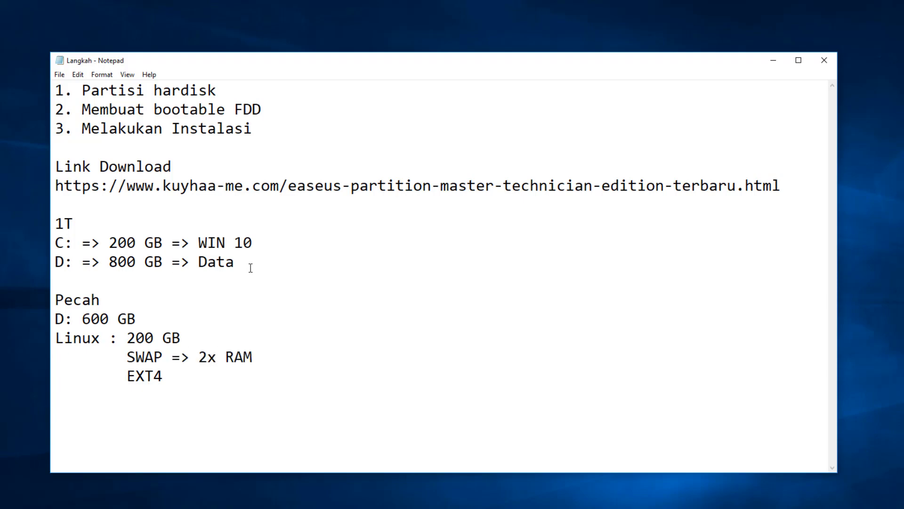
type("=> 4GB => 10GB")
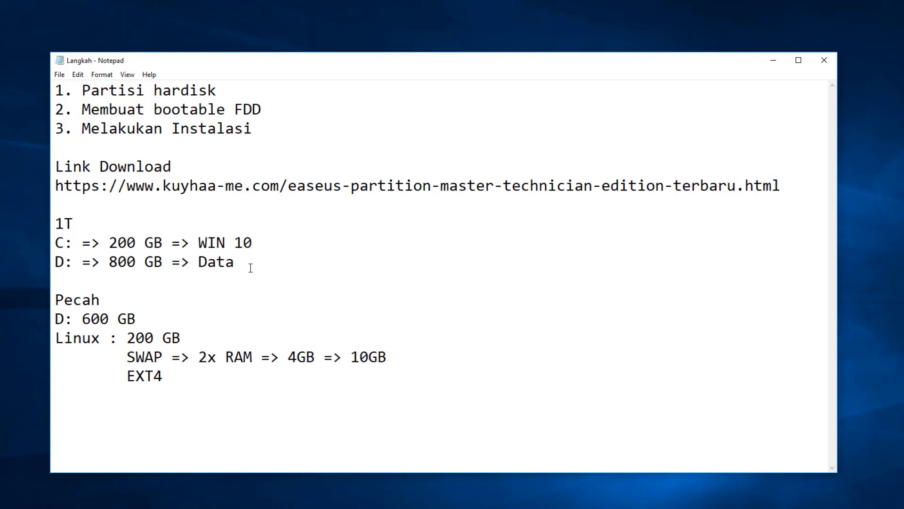
key("Down")
type("=> 190 GB")
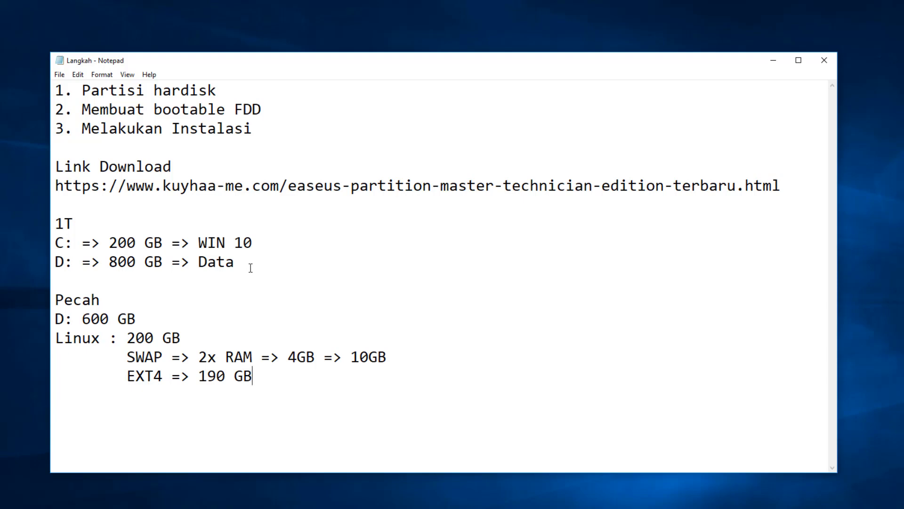
- Append "=> Amankan Data" to the D: 600 GB line and "=> APlikasi EaseUs" to the Partisi hardisk line
left_click(252, 324)
type("=> Amankan Data")
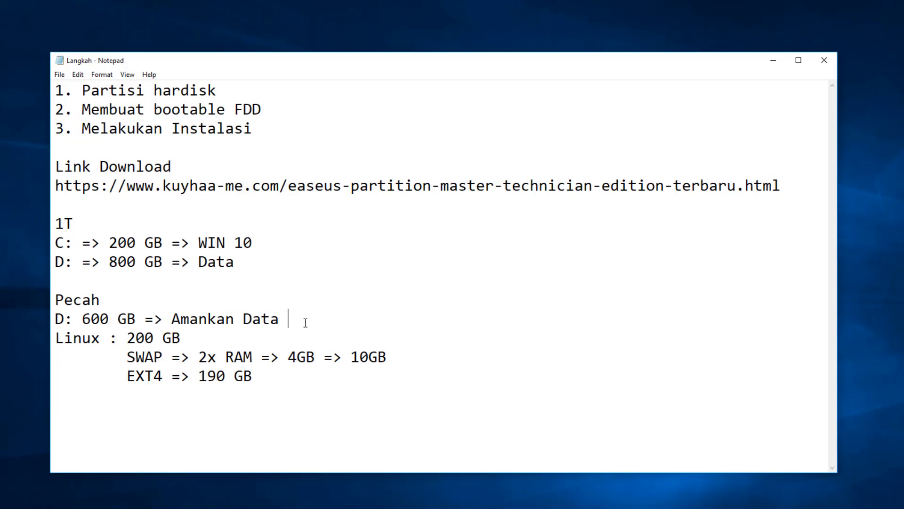
left_click(283, 377)
left_click(254, 93)
type("=> APlikasi ")
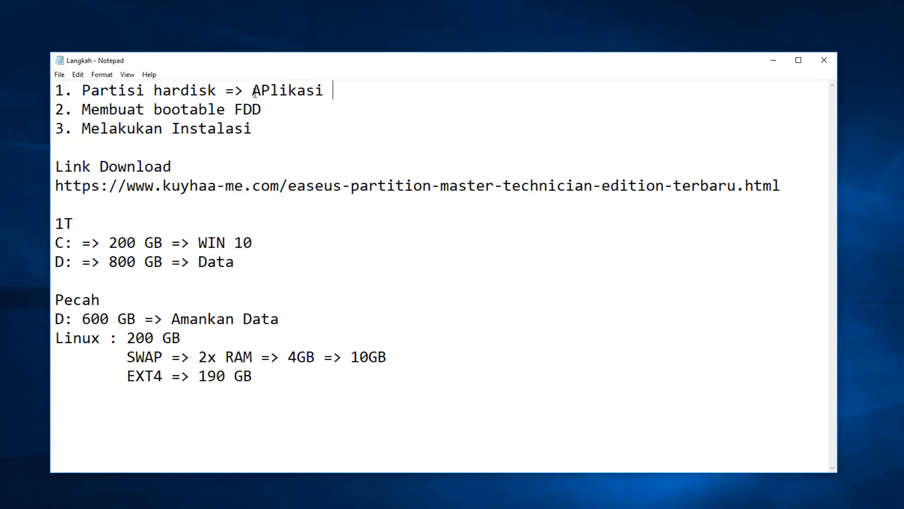
type("EaseUs")
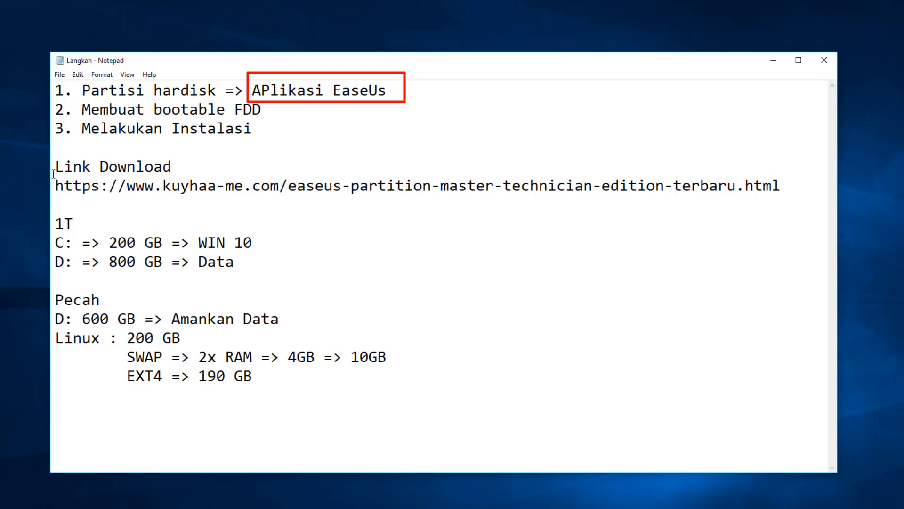
- Highlight the download link in the notes, then bring up the Downloads folder and place its window below the text
mouse_move(56, 164)
left_mouse_down()
mouse_move(570, 207)
mouse_move(702, 187)
mouse_move(688, 209)
mouse_move(791, 192)
left_mouse_up()
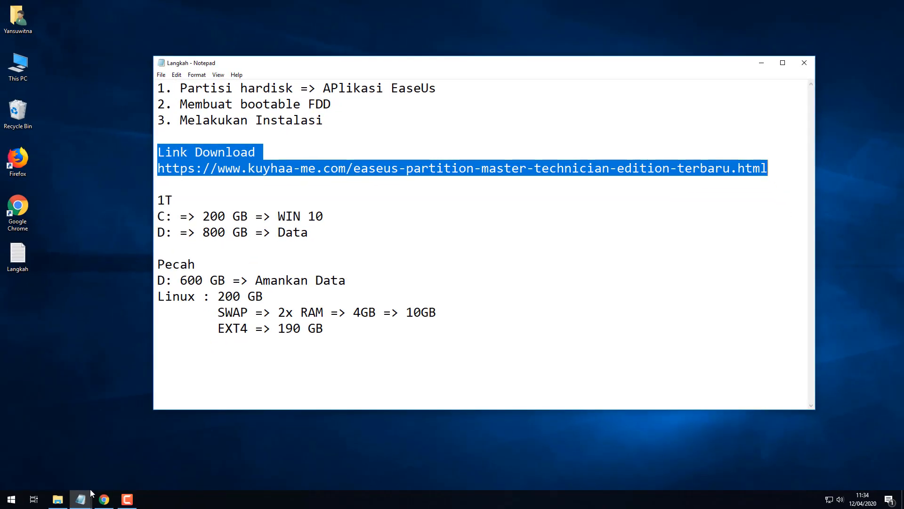
left_click(56, 500)
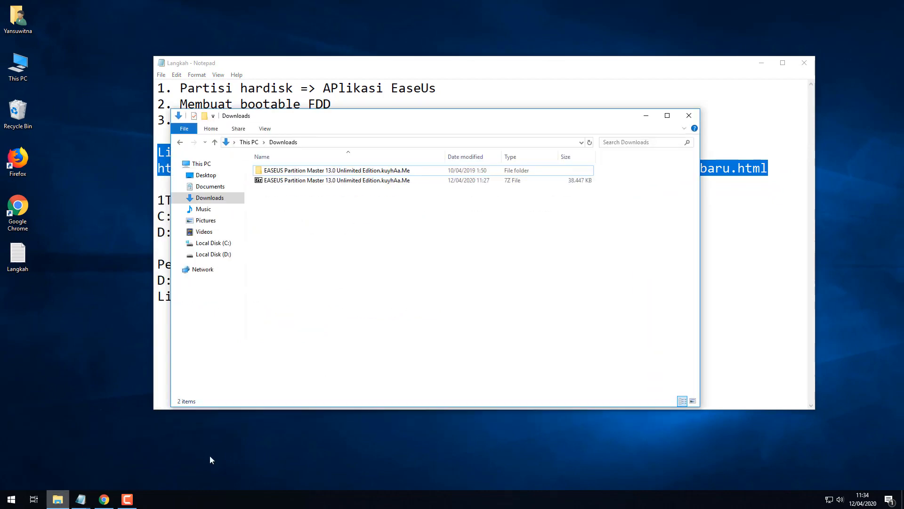
left_click_drag(298, 122, 289, 381)
- Review the "Amankan Data" reminder on the D: 600 GB line of the notes
left_click_drag(349, 282, 152, 279)
left_click(279, 283)
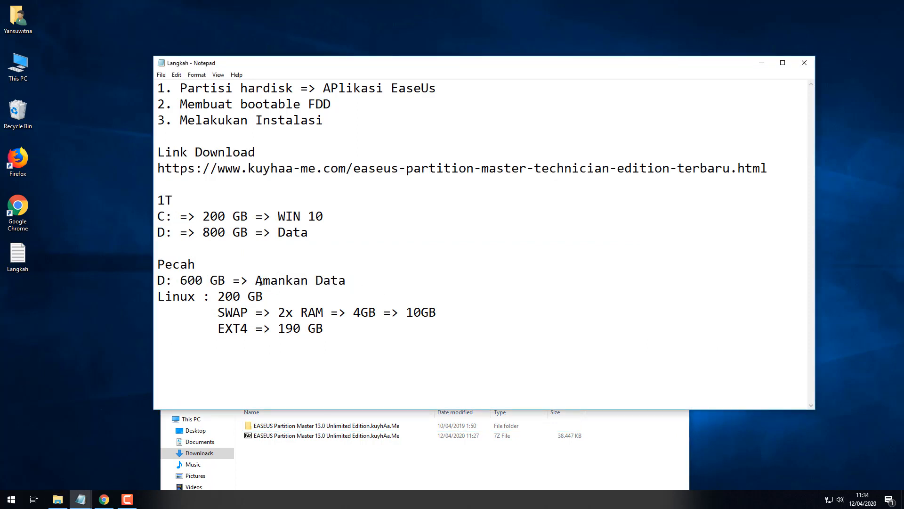
left_click_drag(279, 283, 348, 285)
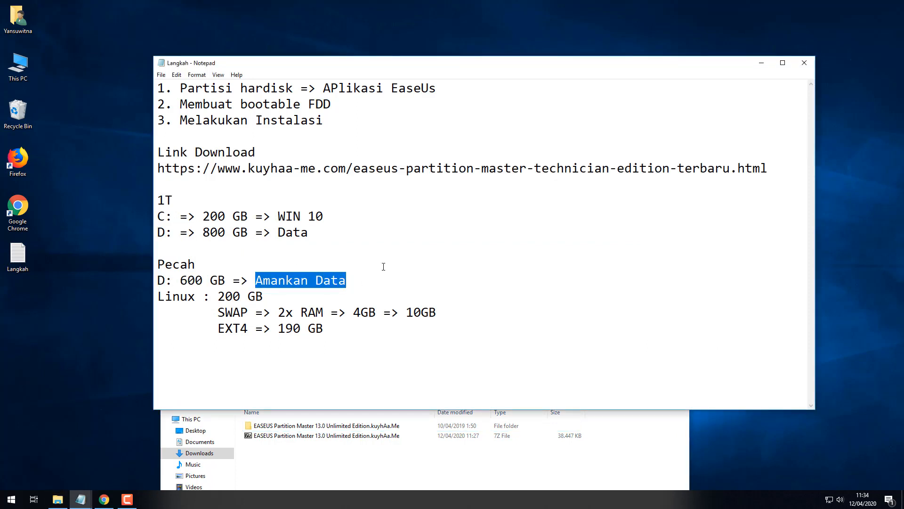
left_click(402, 289)
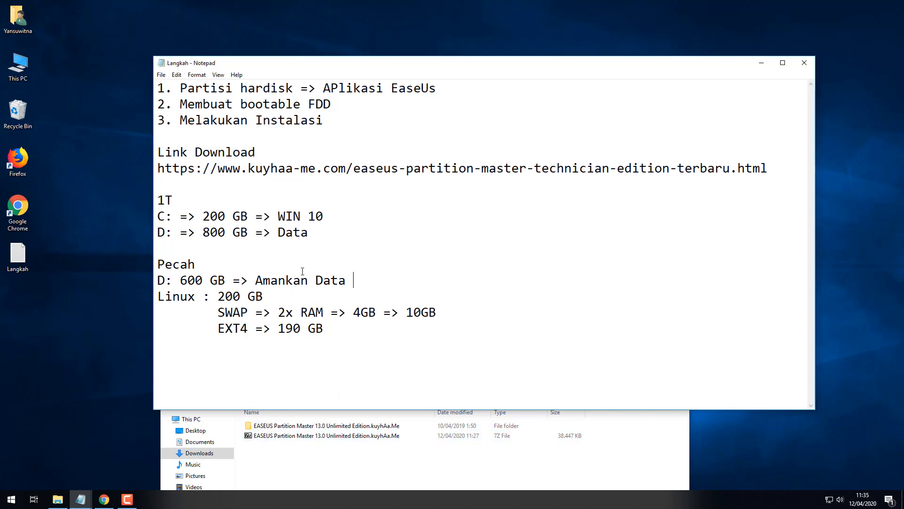
- Open the extracted EASEUS Partition Master 13.0 Unlimited Edition folder and run the Silent.Install script
left_click(337, 434)
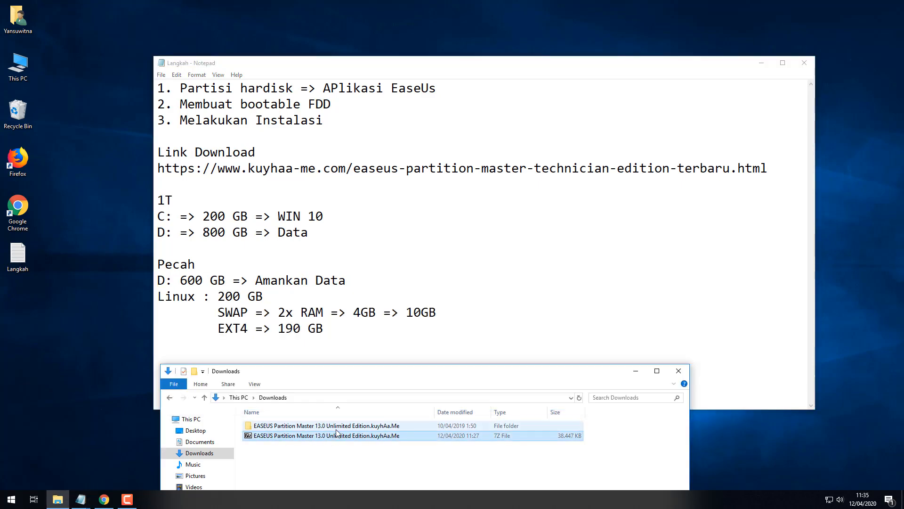
double_click(337, 426)
mouse_move(317, 374)
left_mouse_down()
mouse_move(302, 357)
mouse_move(318, 359)
left_mouse_up()
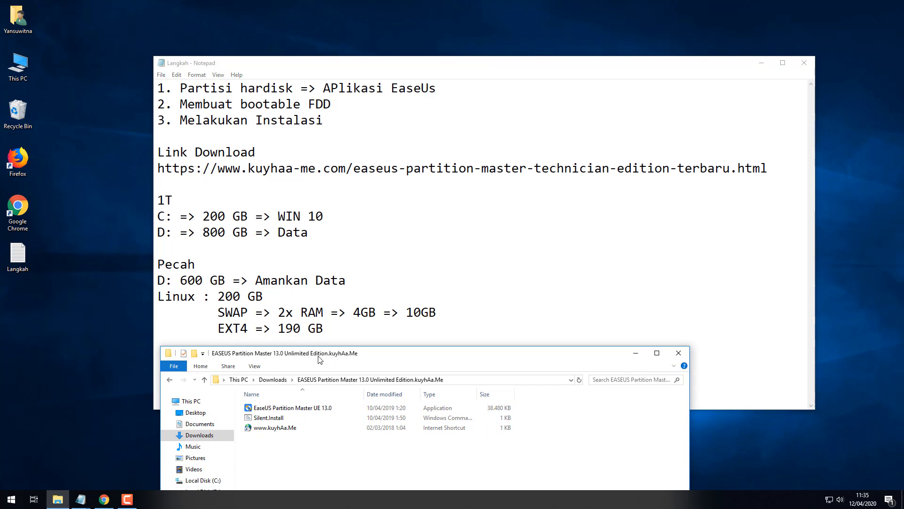
left_click(298, 409)
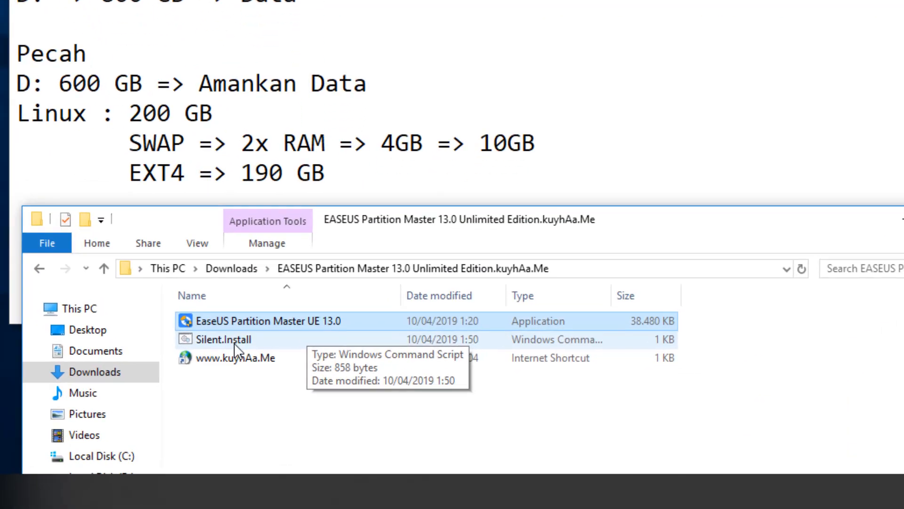
double_click(234, 343)
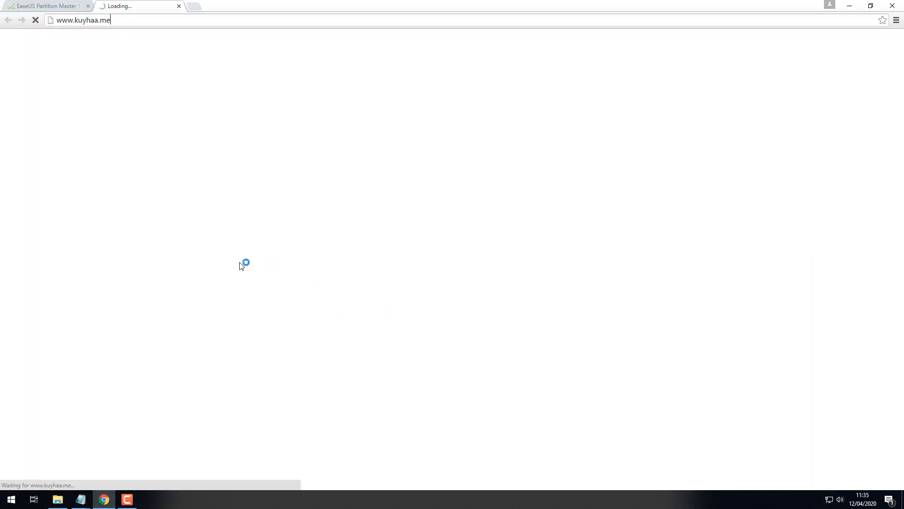
left_click(179, 6)
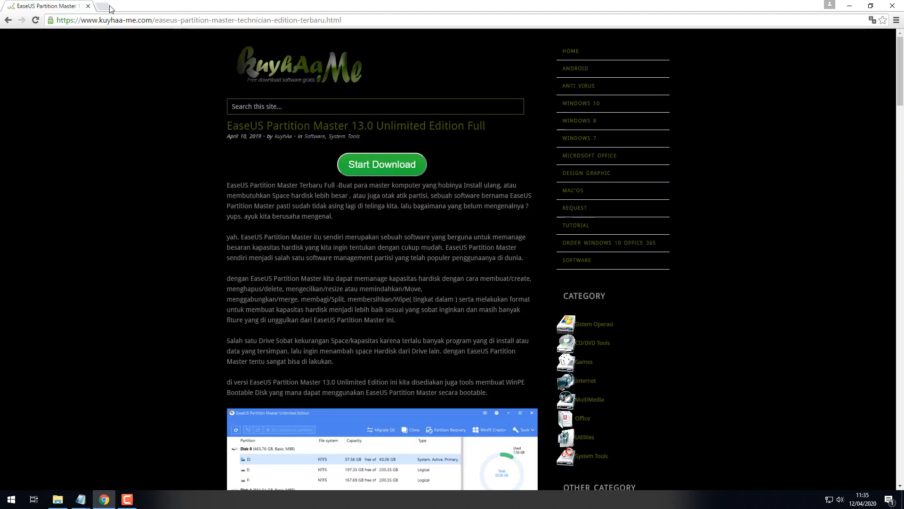
left_click(850, 5)
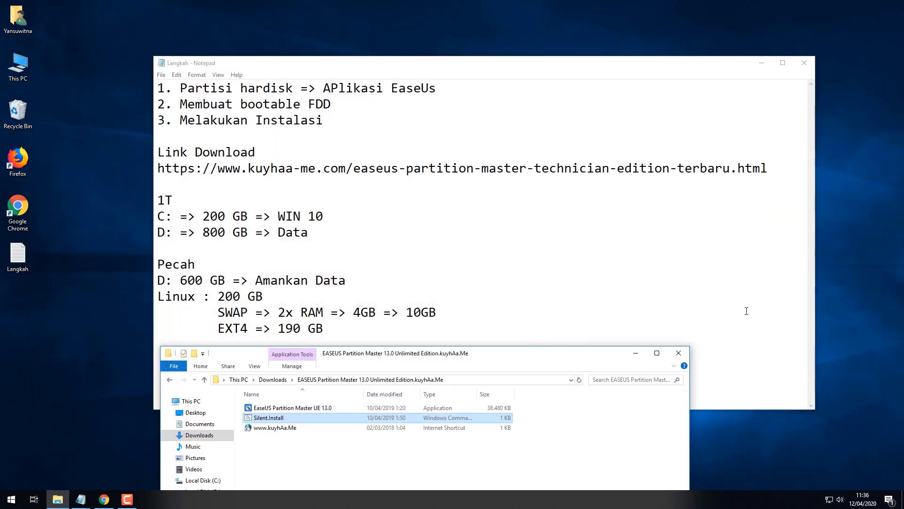
left_click_drag(545, 360, 654, 273)
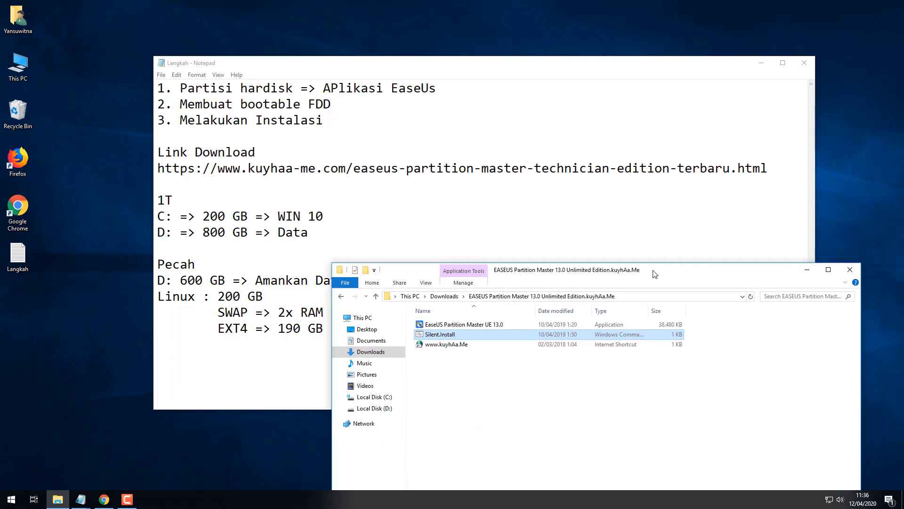
- Launch EaseUS Partition Master 13.0 and clear the installer folder and notes windows off the desktop
left_click(3, 503)
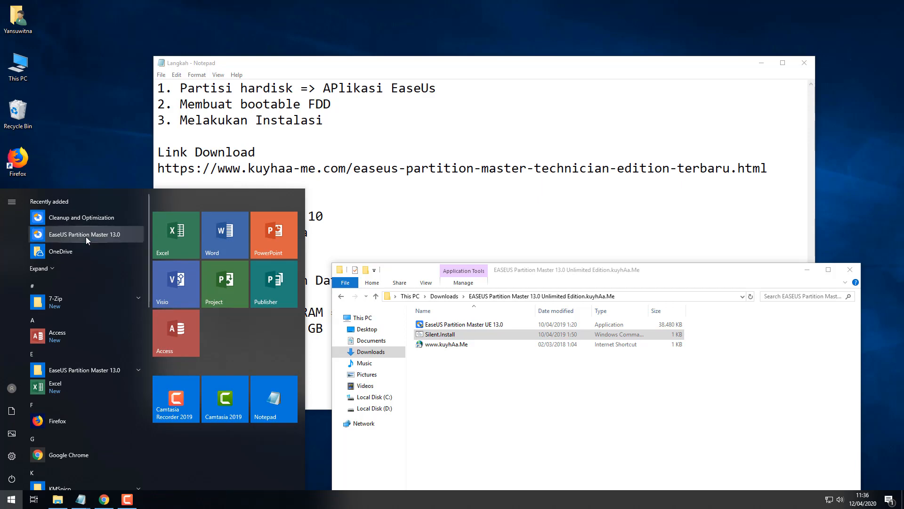
left_click(86, 236)
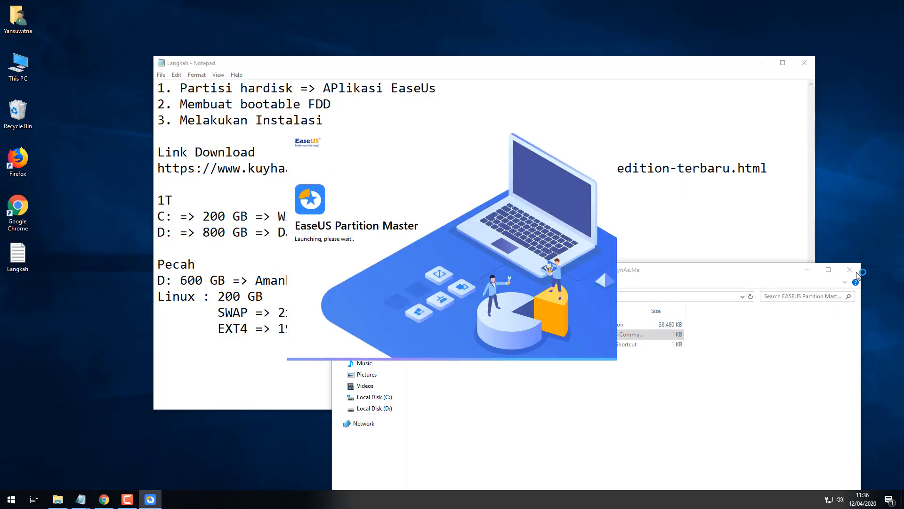
left_click(851, 270)
left_click(762, 62)
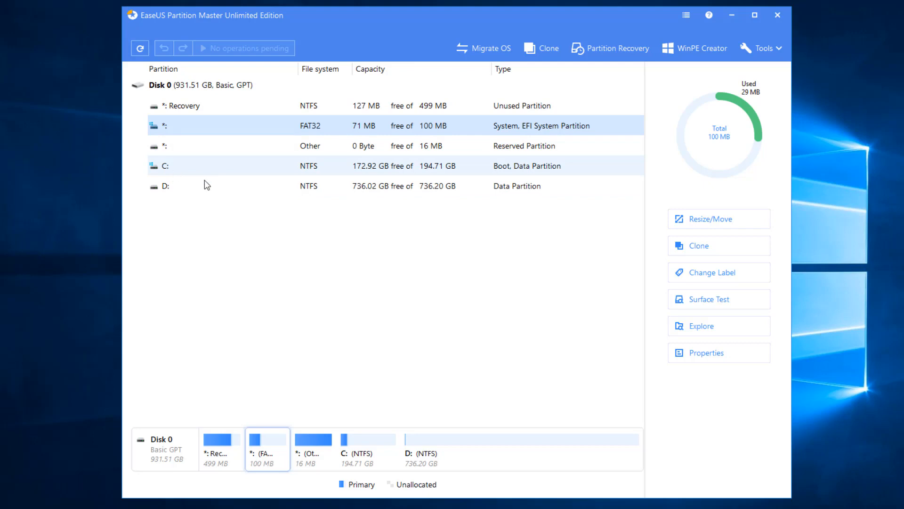
- Examine the Recovery, EFI system, reserved and C: partitions of Disk 0 one after another
left_click(281, 103)
left_click(274, 121)
left_click(274, 145)
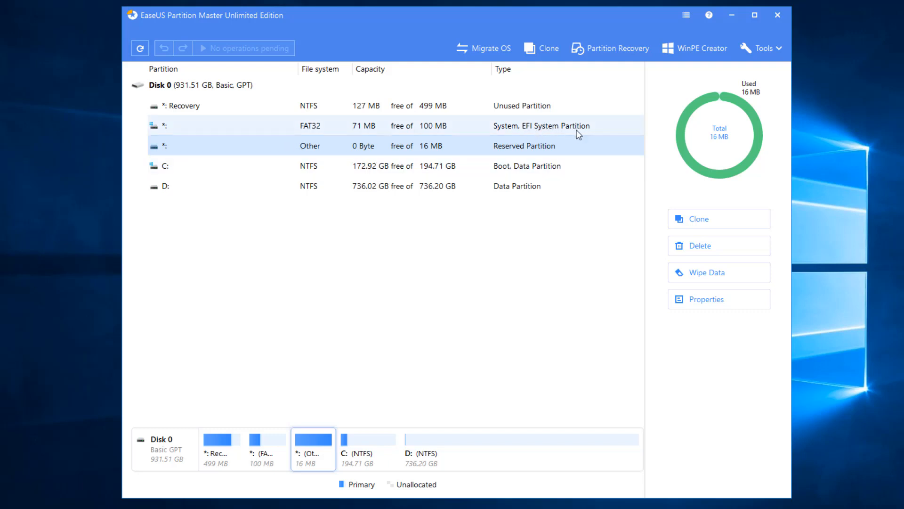
left_click(298, 112)
left_click(305, 124)
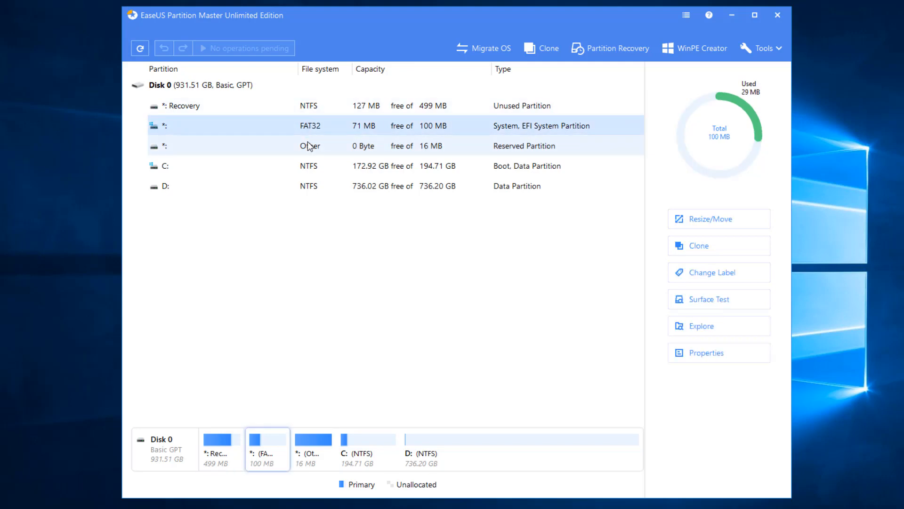
left_click(308, 144)
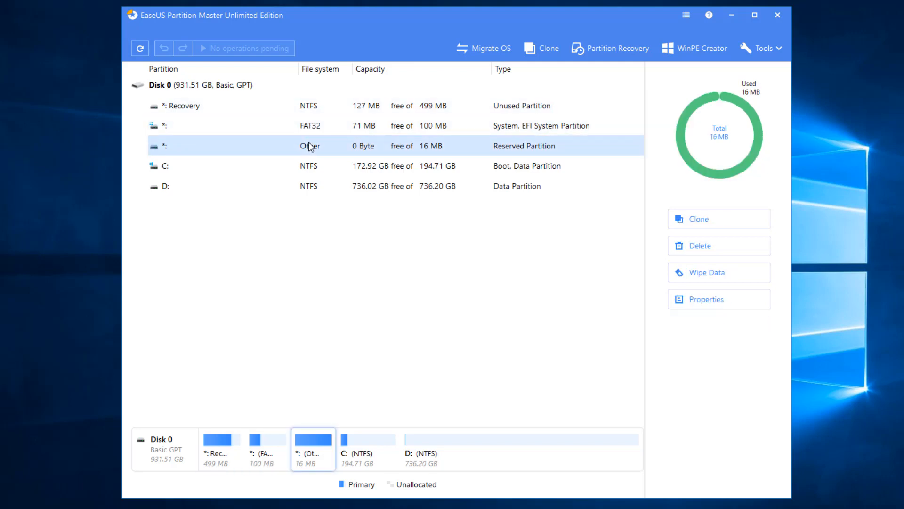
left_click(345, 167)
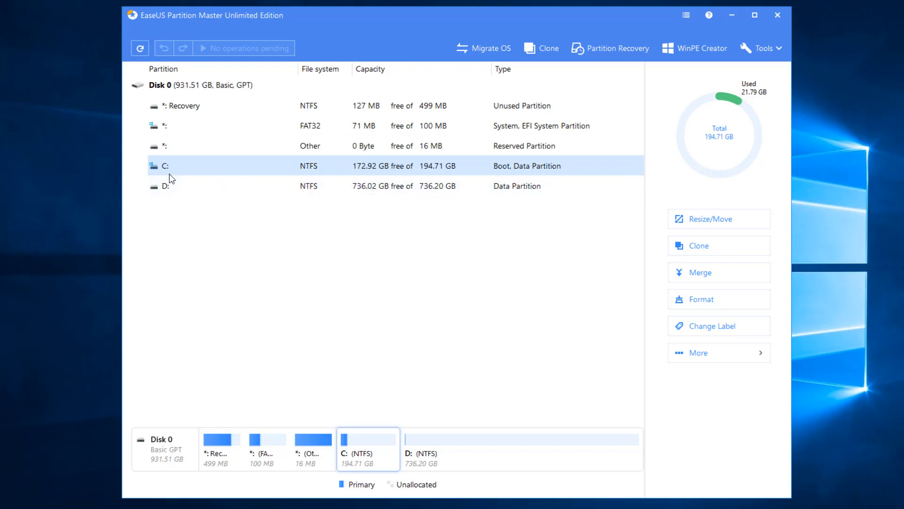
- Bring up the Langkah notes, arrange them beside the EaseUS partition list, and highlight the 200 GB planned for Linux
left_click(174, 191)
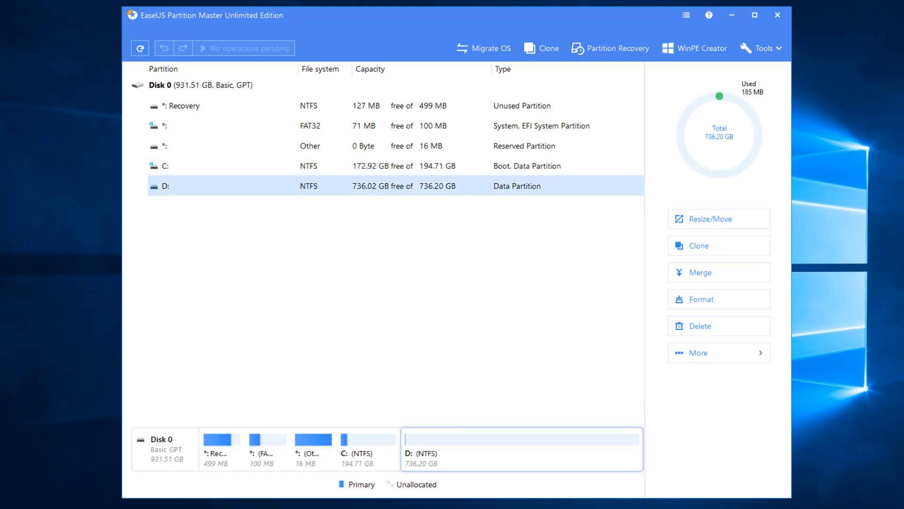
mouse_move(85, 507)
left_click(90, 488)
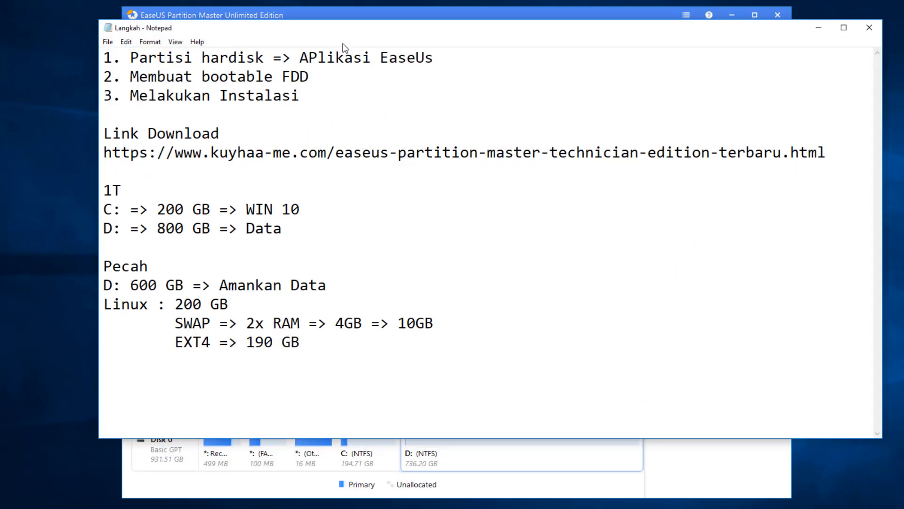
left_click_drag(343, 28, 771, 104)
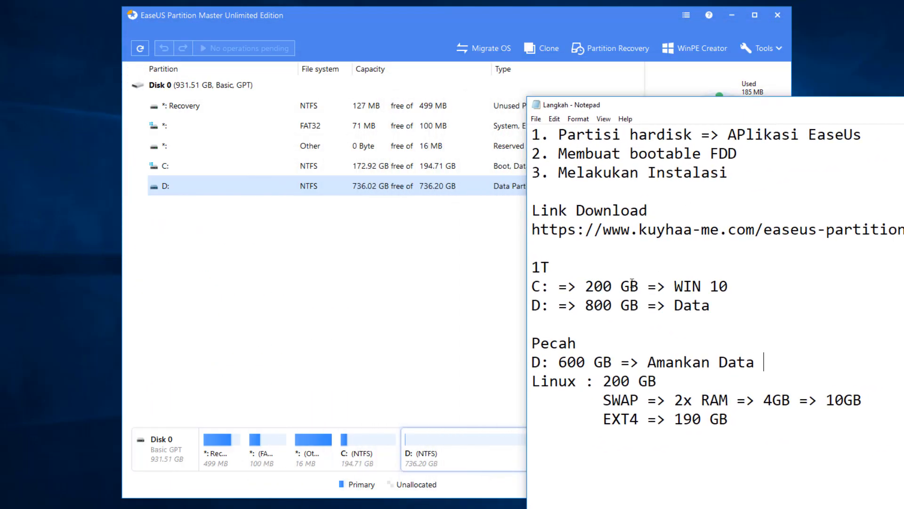
left_click(369, 171)
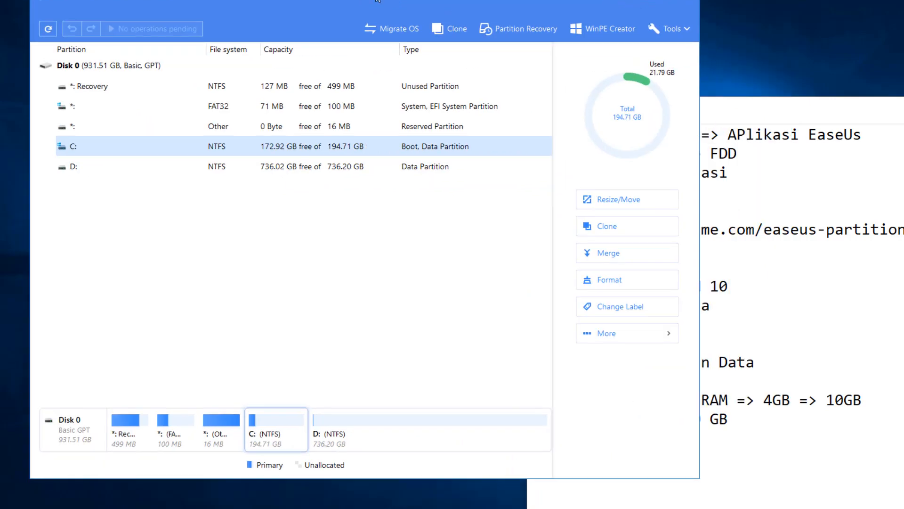
left_click_drag(504, 25, 350, 0)
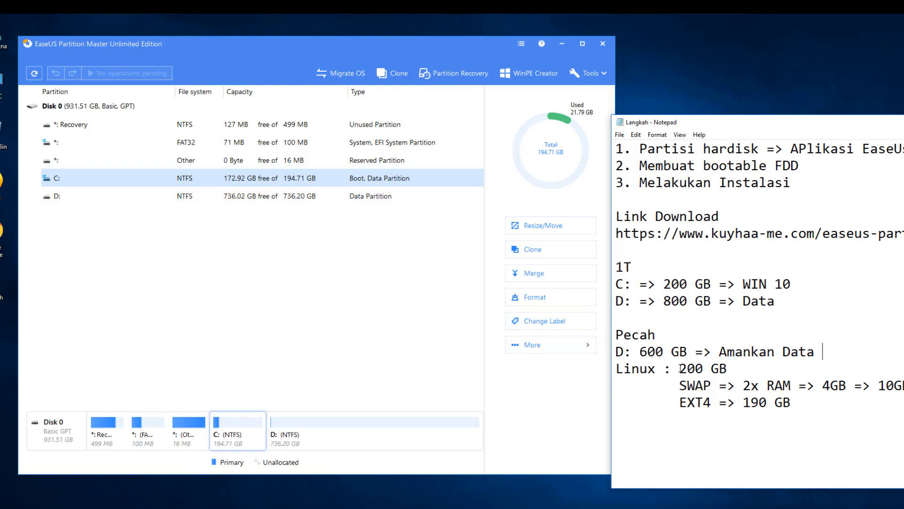
left_click_drag(680, 368, 727, 368)
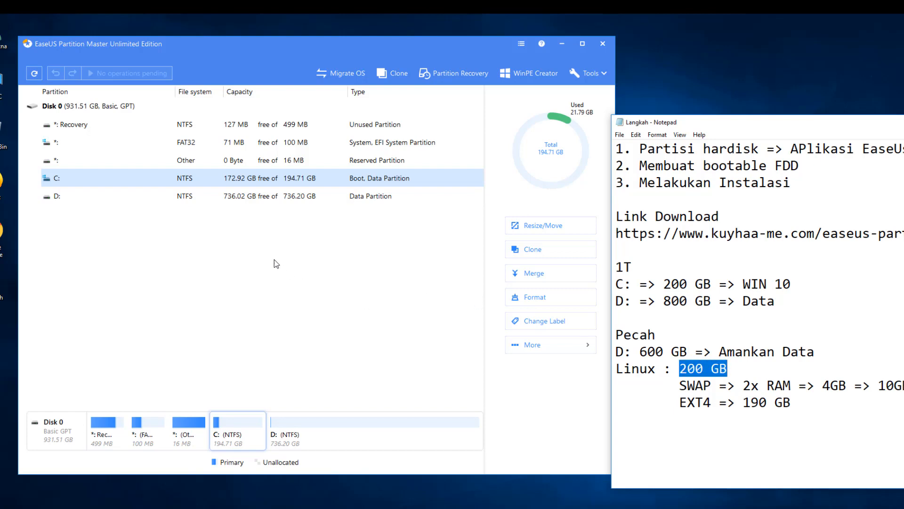
- Shrink partition D: to 534.19 GB with Resize/Move, leaving 202.01 GB unallocated behind it
left_click(234, 196)
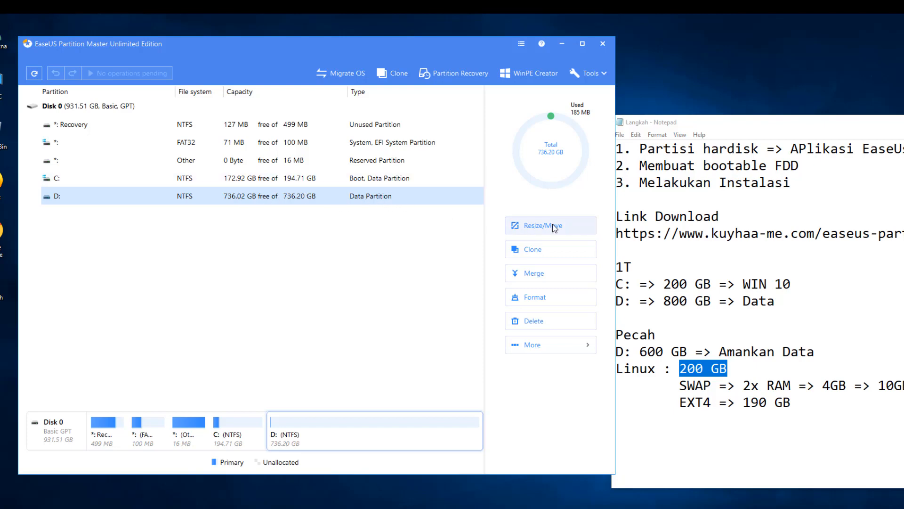
left_click(539, 225)
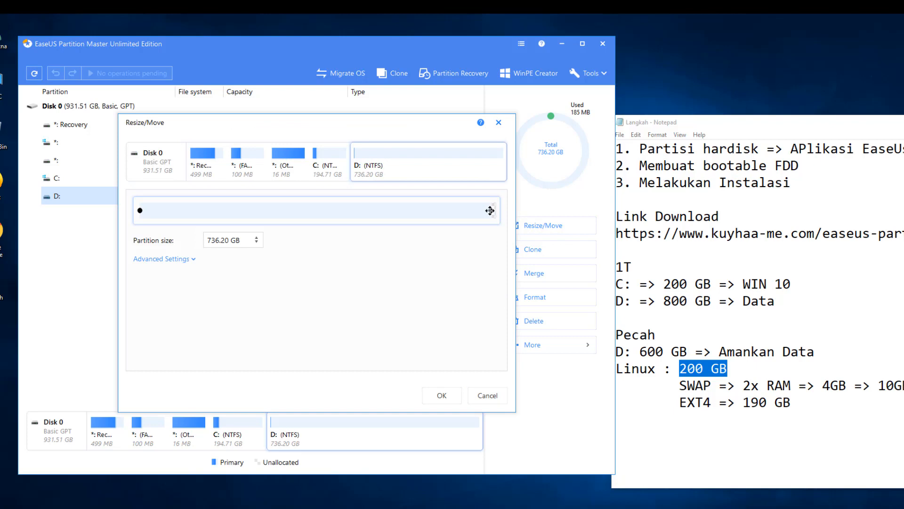
left_click_drag(490, 210, 415, 210)
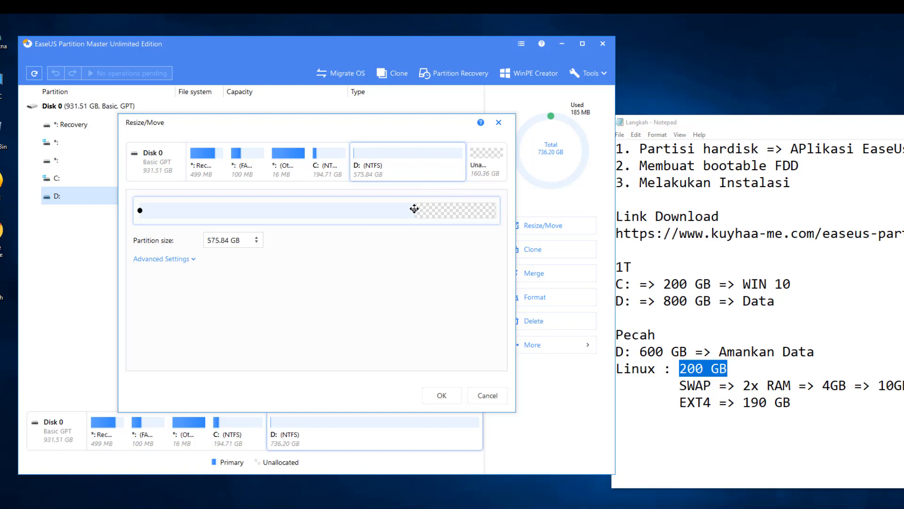
left_click_drag(415, 209, 396, 210)
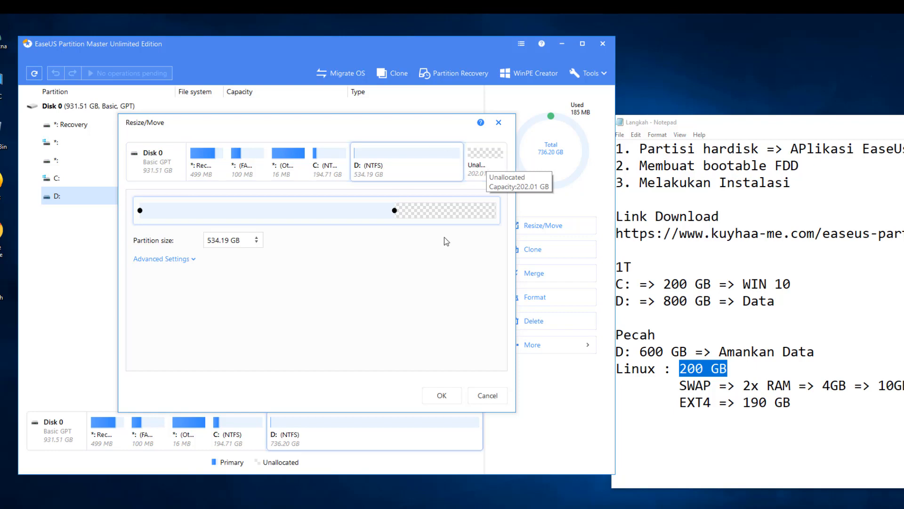
left_click(444, 396)
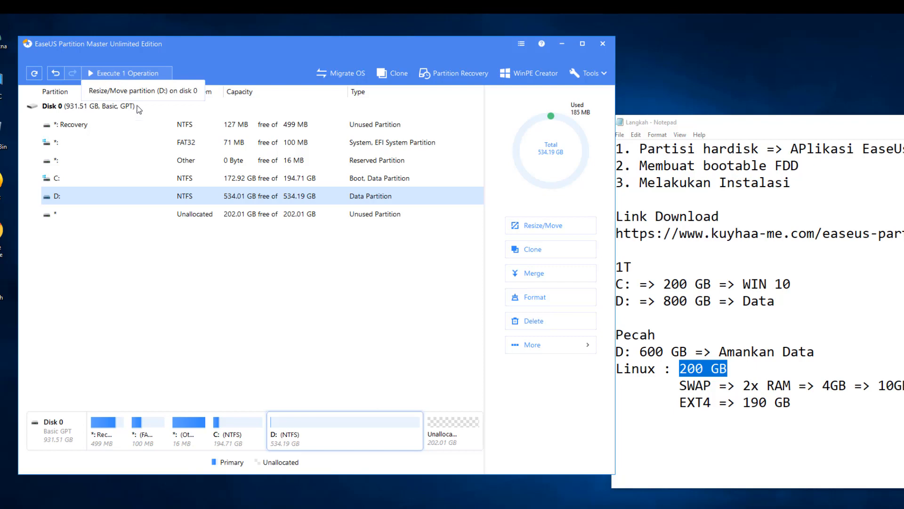
- Execute and apply the pending resize of partition D:, and close the finished operation's progress report
left_click(110, 72)
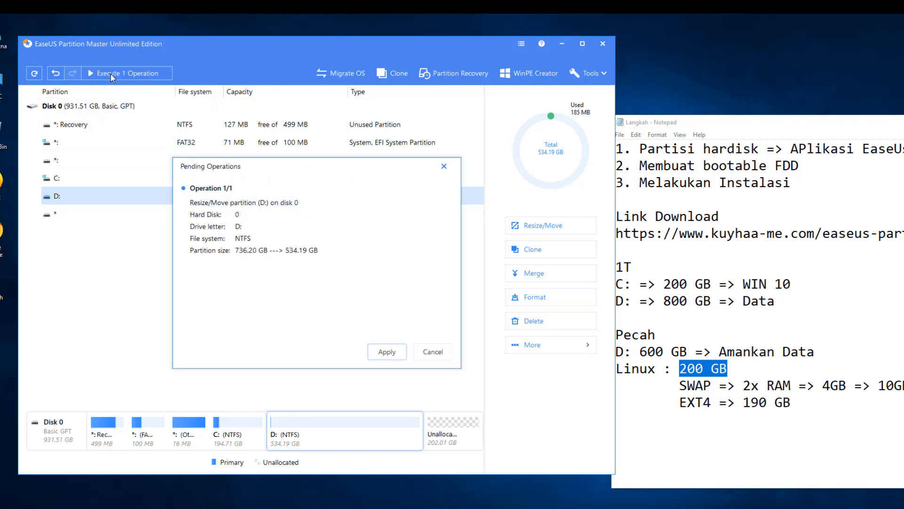
left_click(387, 352)
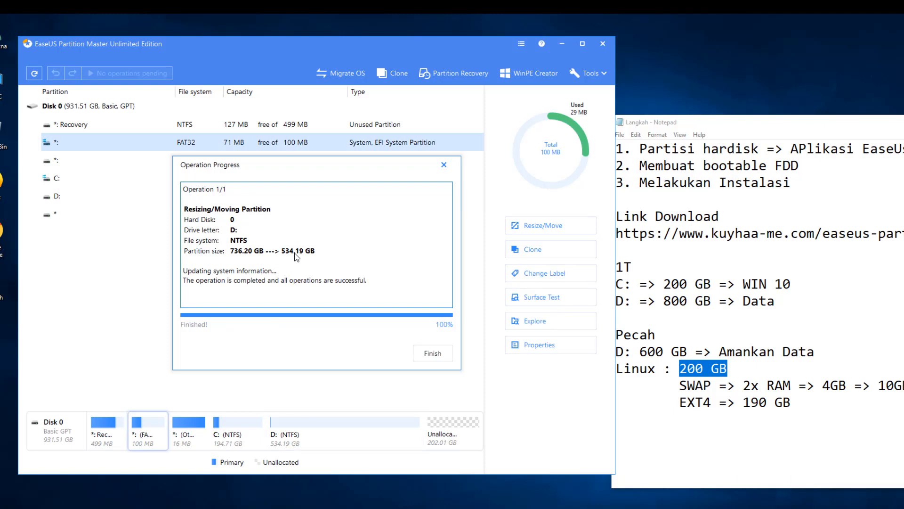
left_click(433, 354)
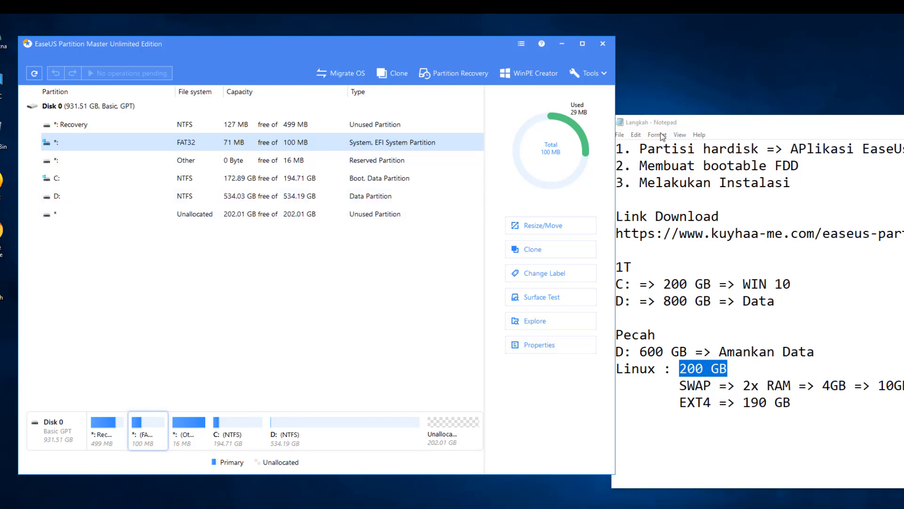
- Review the partitioning step and the planned D:, Linux, SWAP and EXT4 sizes in the Langkah notes alongside the partition list
left_click_drag(682, 126, 493, 107)
left_click(527, 133)
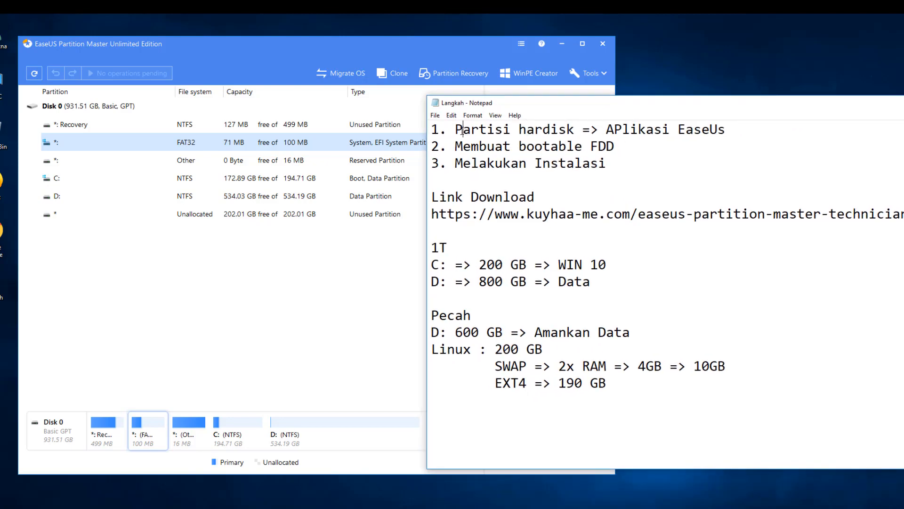
mouse_move(456, 133)
left_mouse_down()
mouse_move(695, 135)
mouse_move(455, 133)
left_mouse_up()
left_click(689, 136)
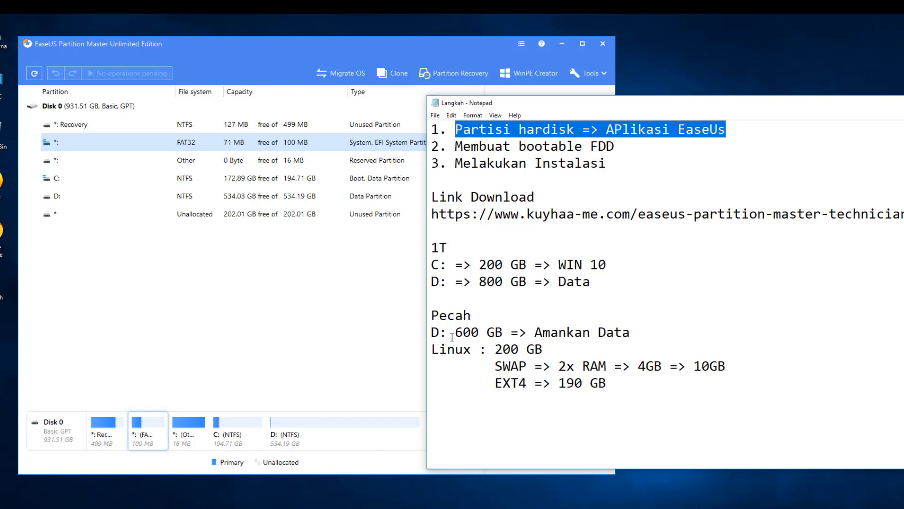
left_click_drag(439, 333, 605, 387)
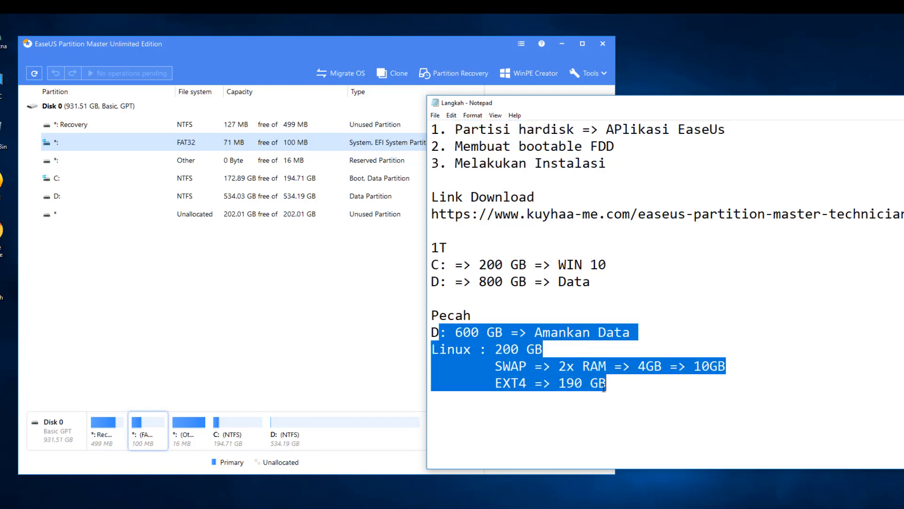
left_click(479, 321)
left_click_drag(432, 319, 629, 385)
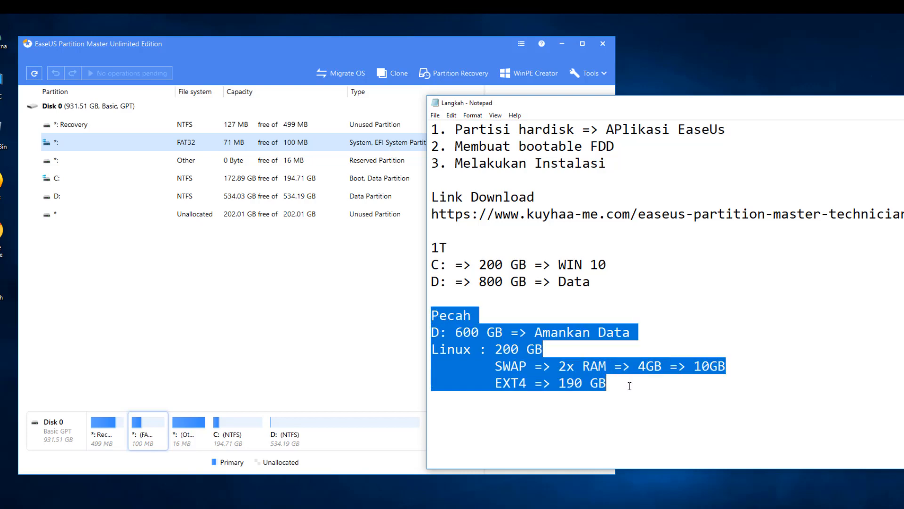
left_click(630, 386)
left_click_drag(431, 349, 626, 399)
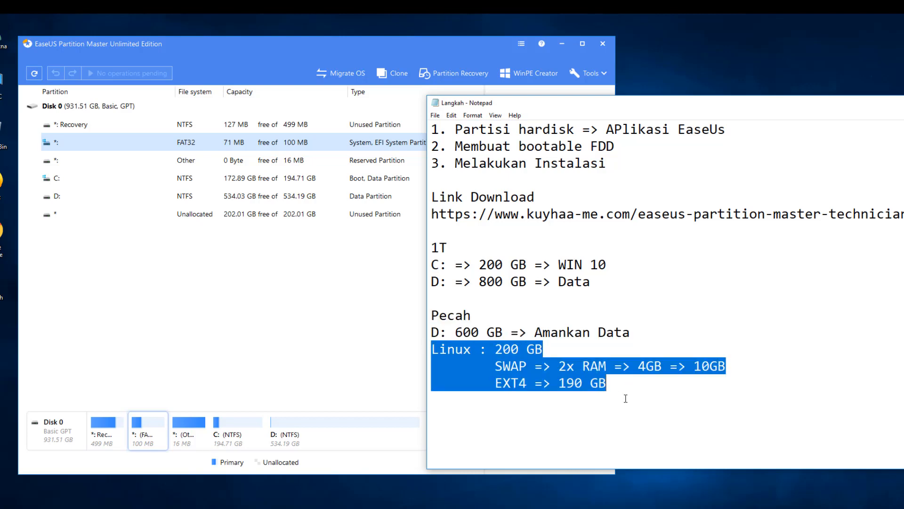
left_click_drag(447, 332, 589, 349)
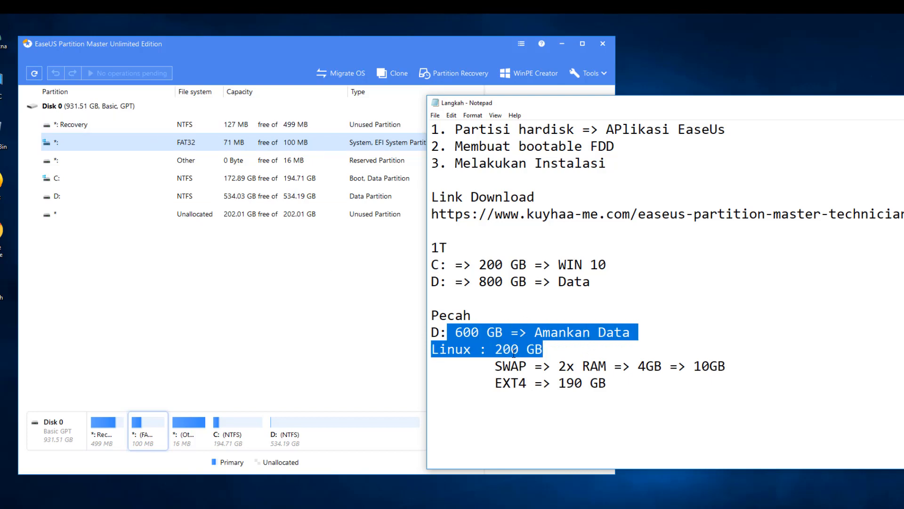
left_click(506, 368)
left_click_drag(506, 369, 605, 386)
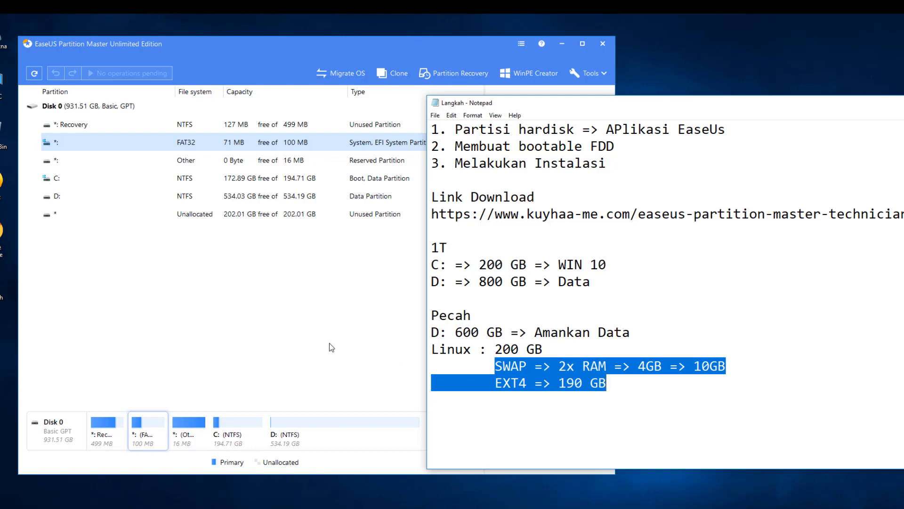
left_click_drag(594, 109, 636, 111)
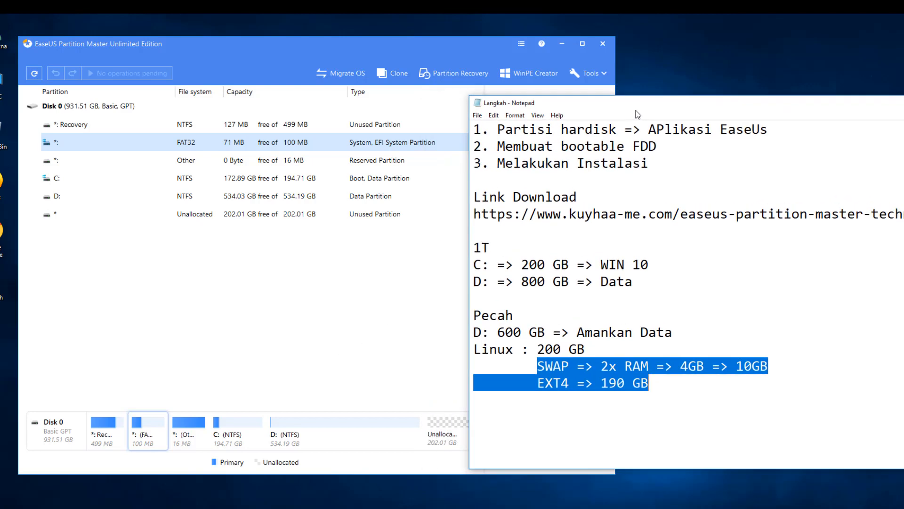